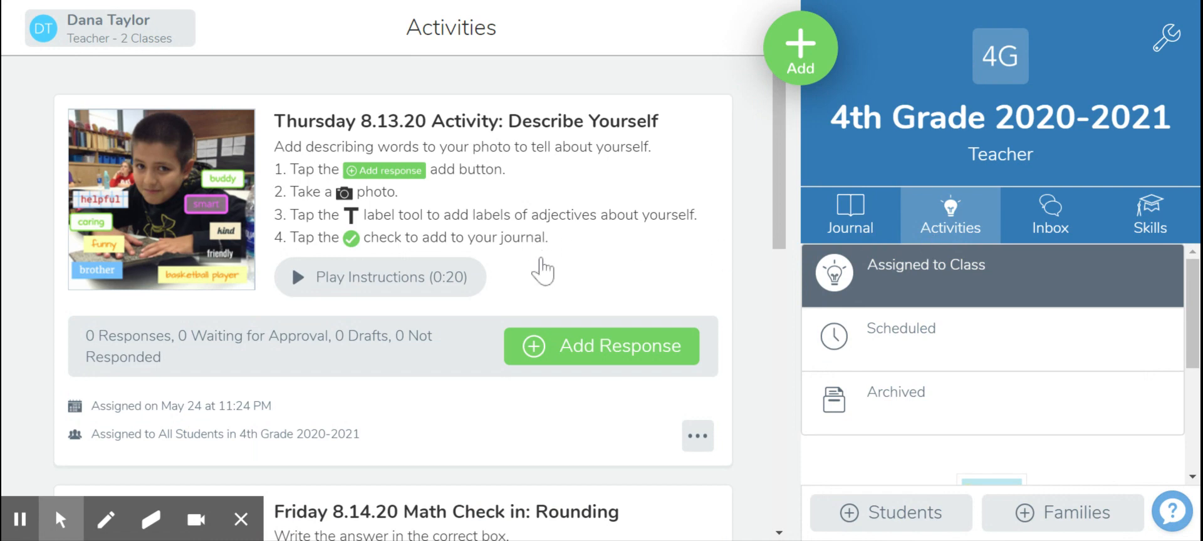
Step: Start assigning a new activity to the class from the Activities page
scroll(540, 264, "down", 4)
scroll(500, 394, "down", 9)
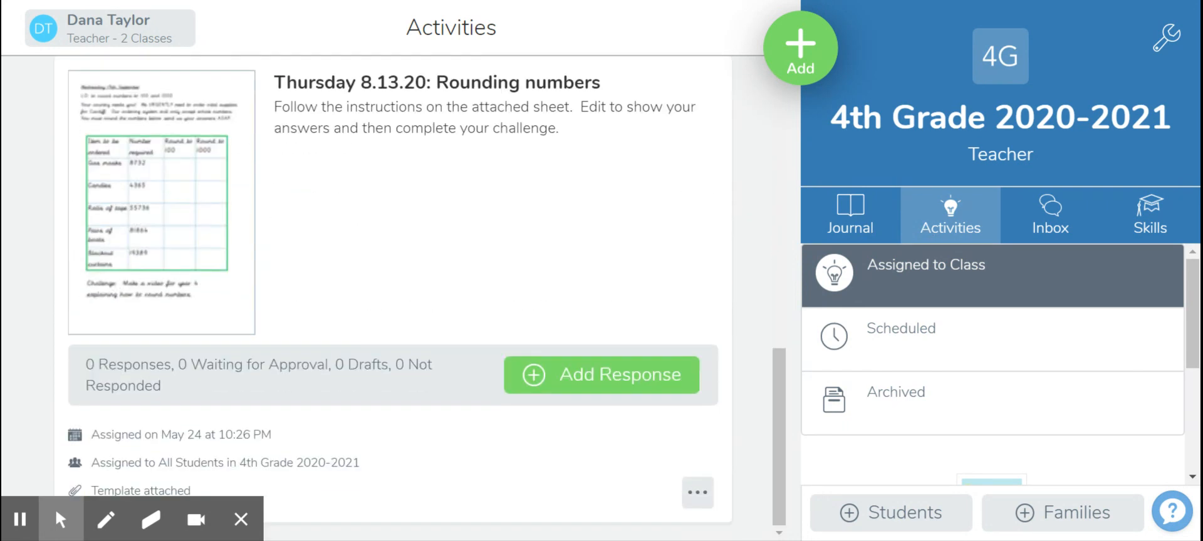
scroll(500, 393, "up", 11)
scroll(498, 379, "up", 1)
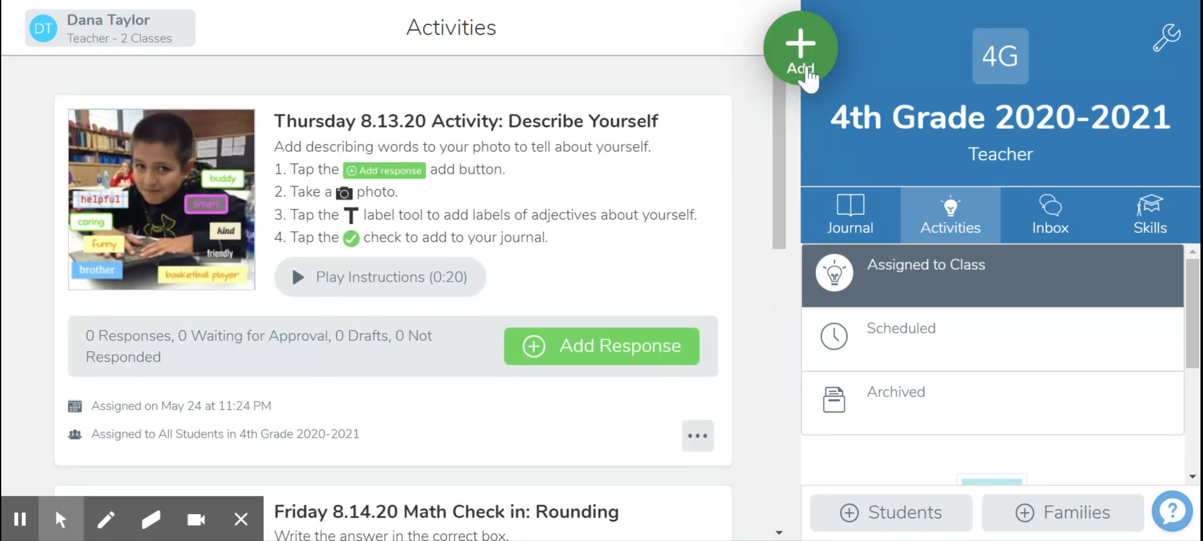
left_click(791, 61)
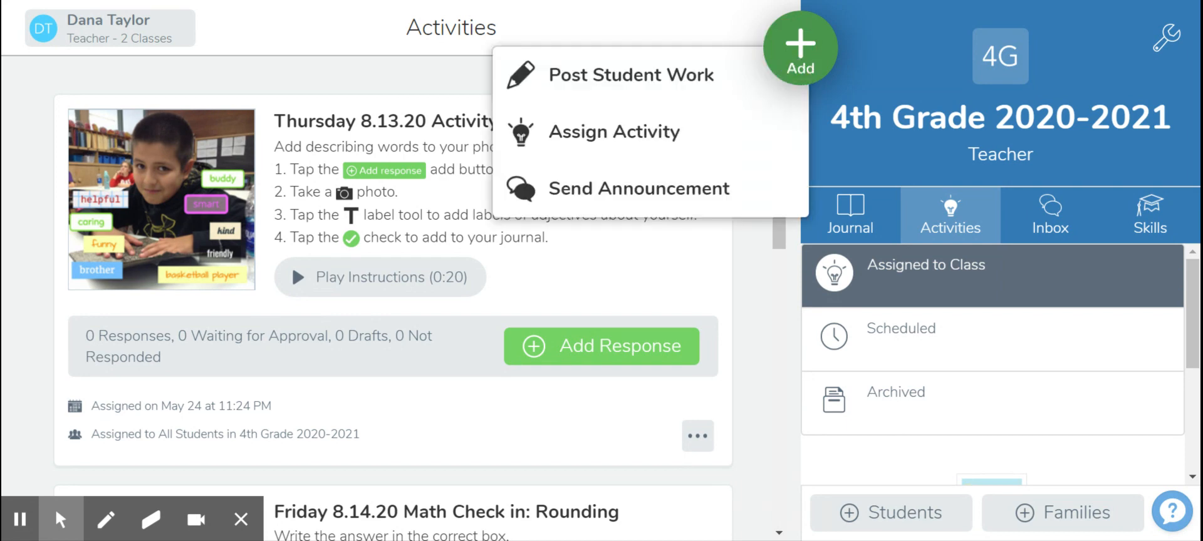
left_click(624, 146)
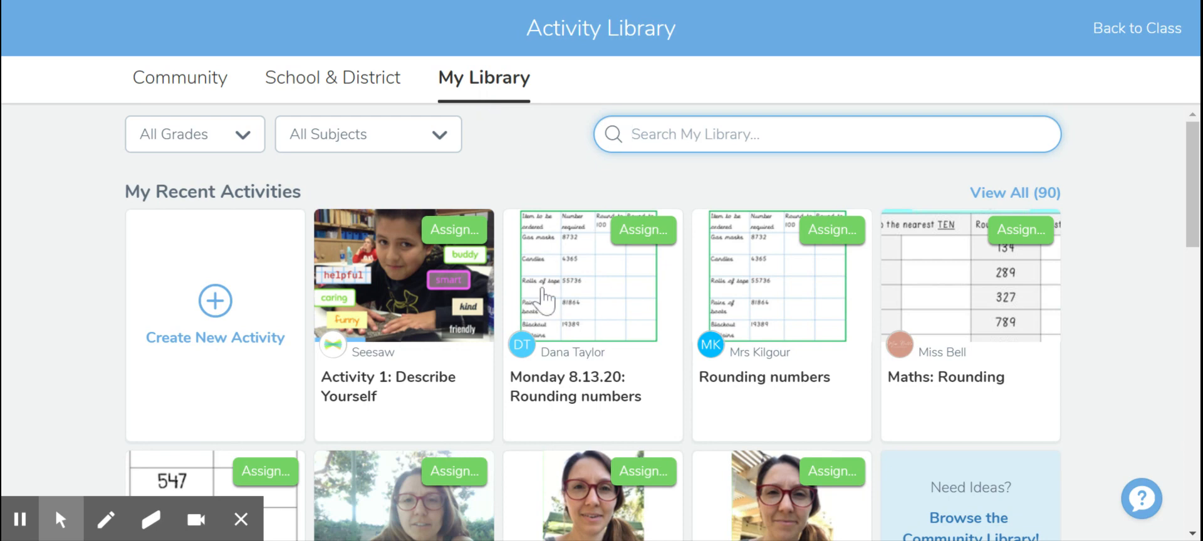
Step: Browse the School & District and Community activity libraries for 4th Grade activities
left_click(317, 87)
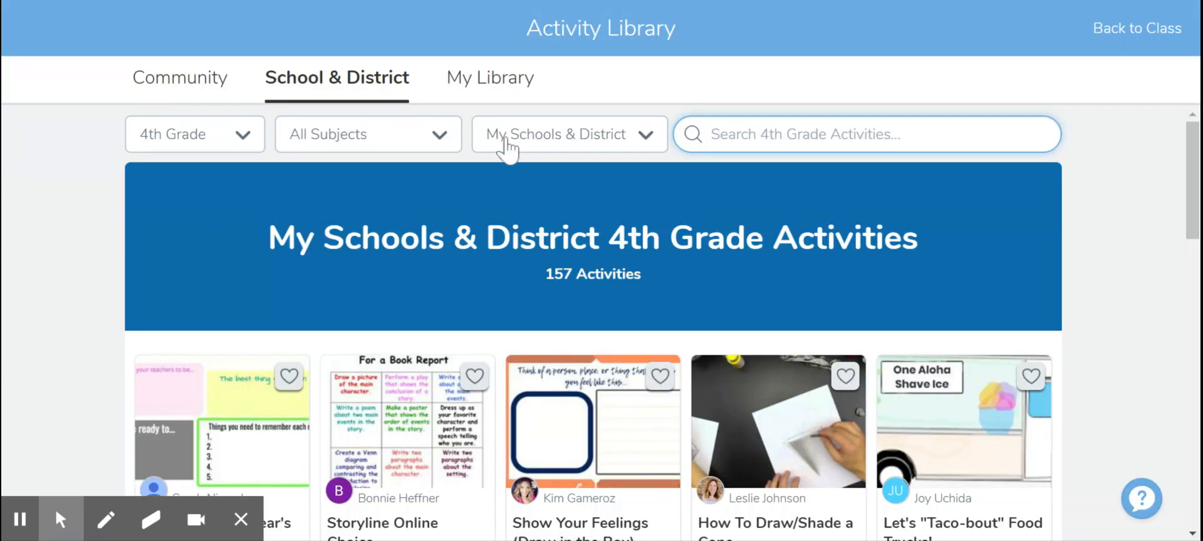
scroll(524, 266, "down", 5)
scroll(524, 265, "up", 5)
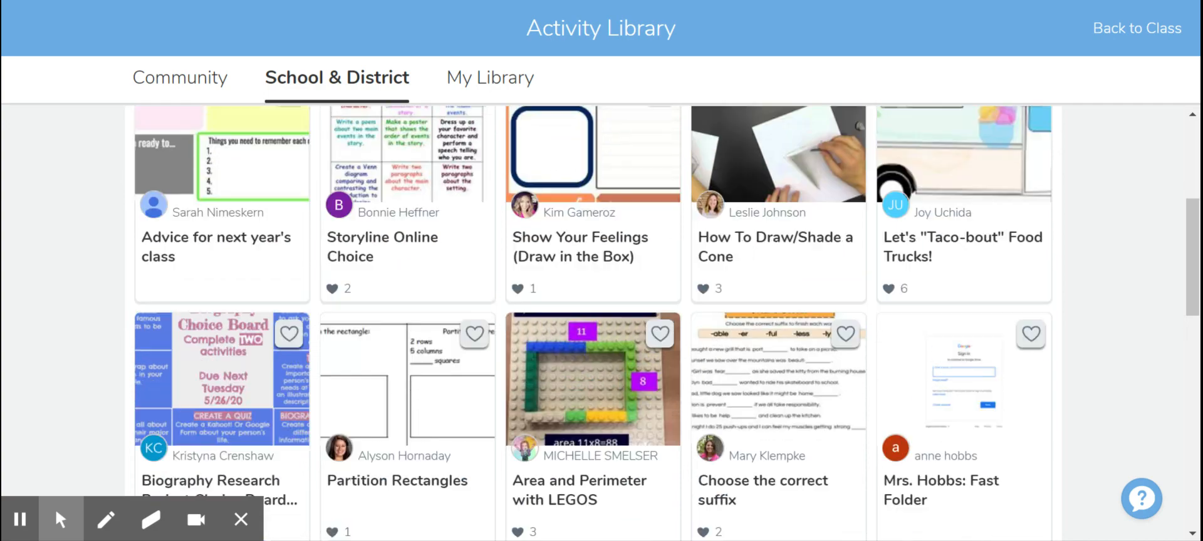
left_click(178, 79)
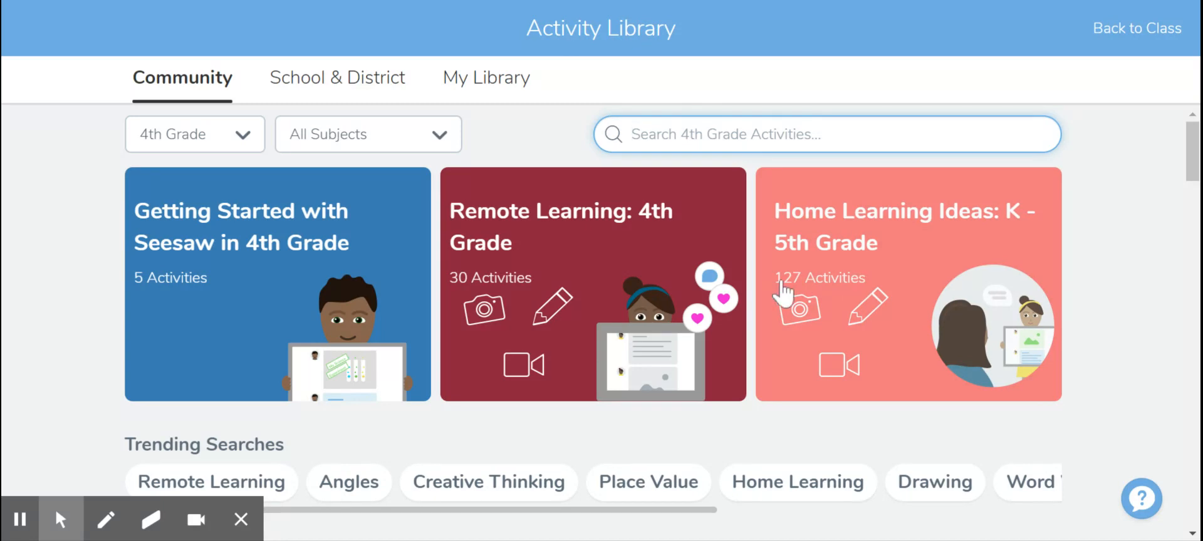
scroll(458, 332, "down", 4)
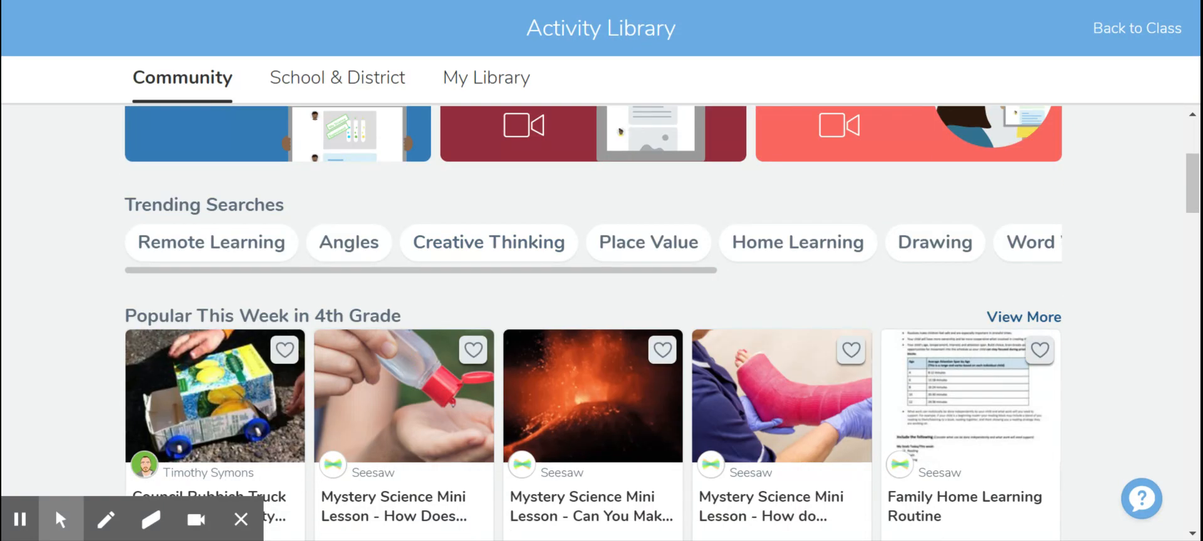
scroll(430, 407, "down", 5)
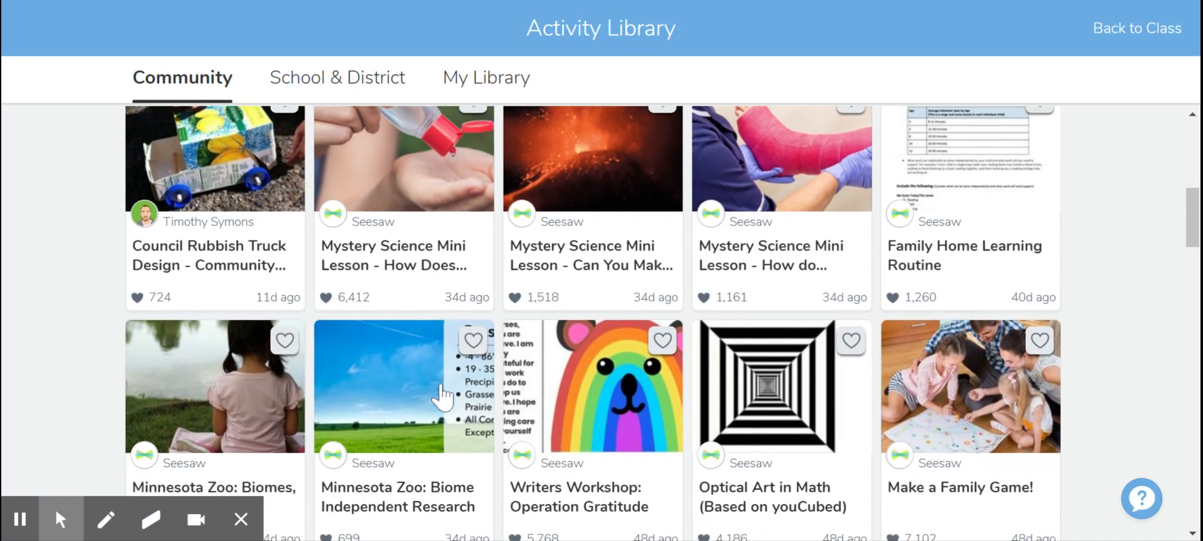
scroll(601, 314, "up", 10)
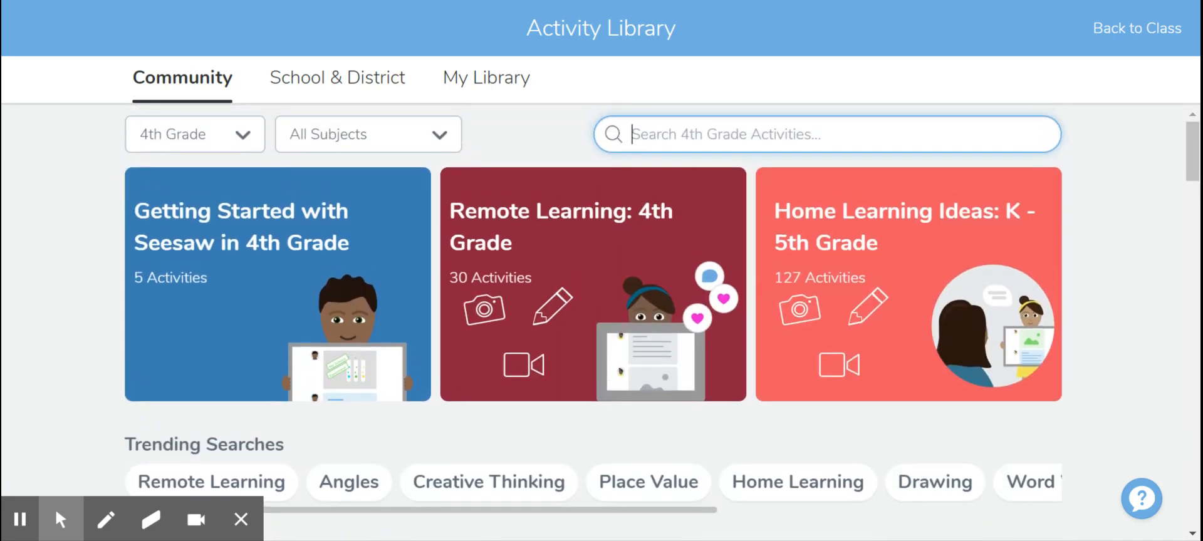
Step: Search the Community library for symmetry and open the Lines of Symmetry activity
type("symmetry")
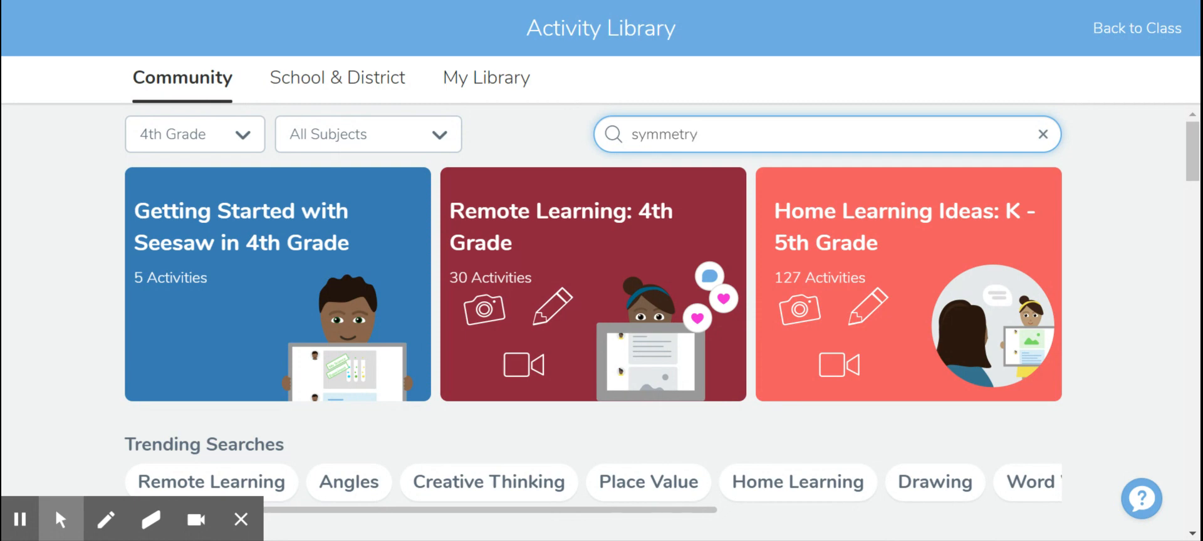
key("Return")
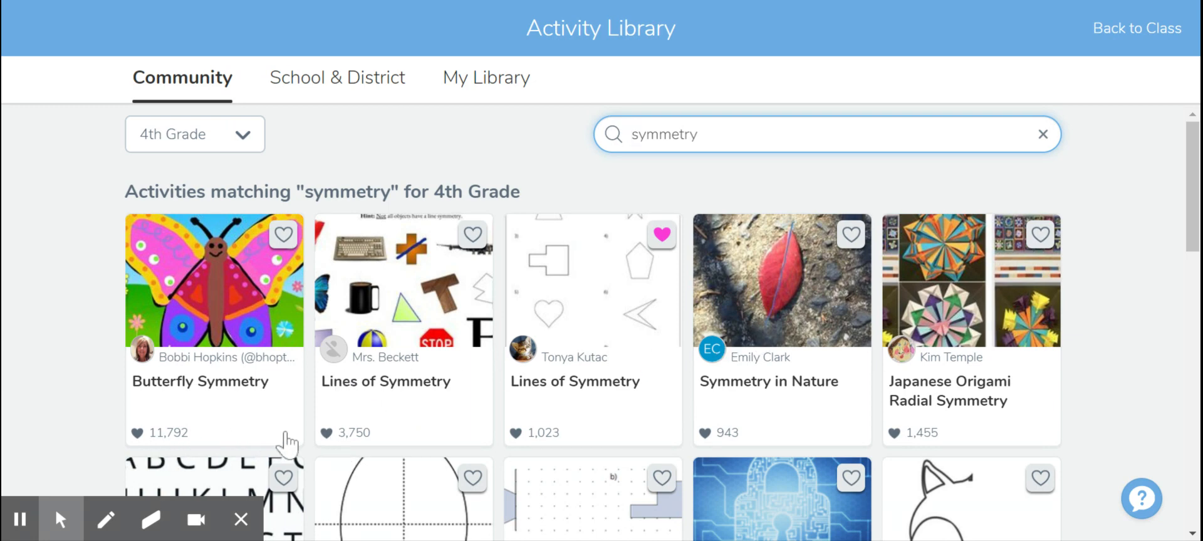
scroll(650, 403, "down", 1)
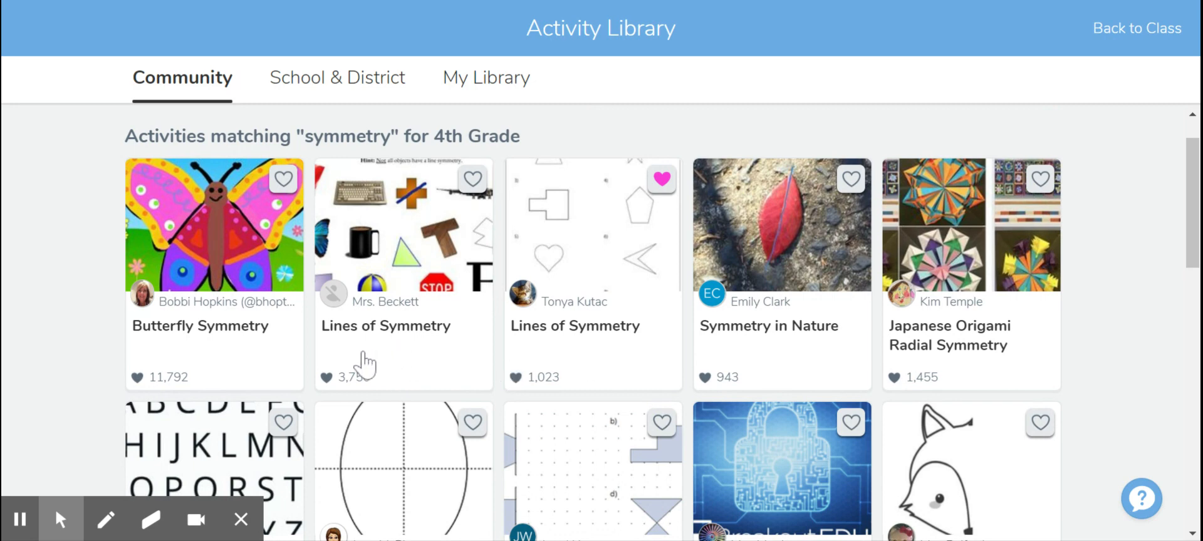
left_click(382, 368)
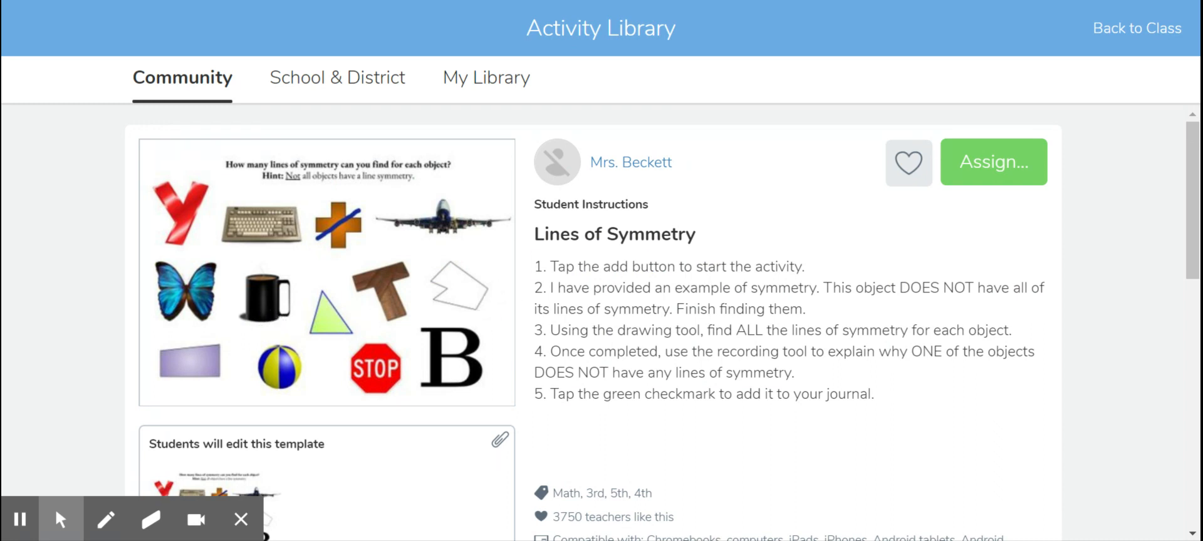
Step: Save the Lines of Symmetry activity to My Library by liking it
scroll(662, 323, "down", 1)
scroll(662, 324, "up", 1)
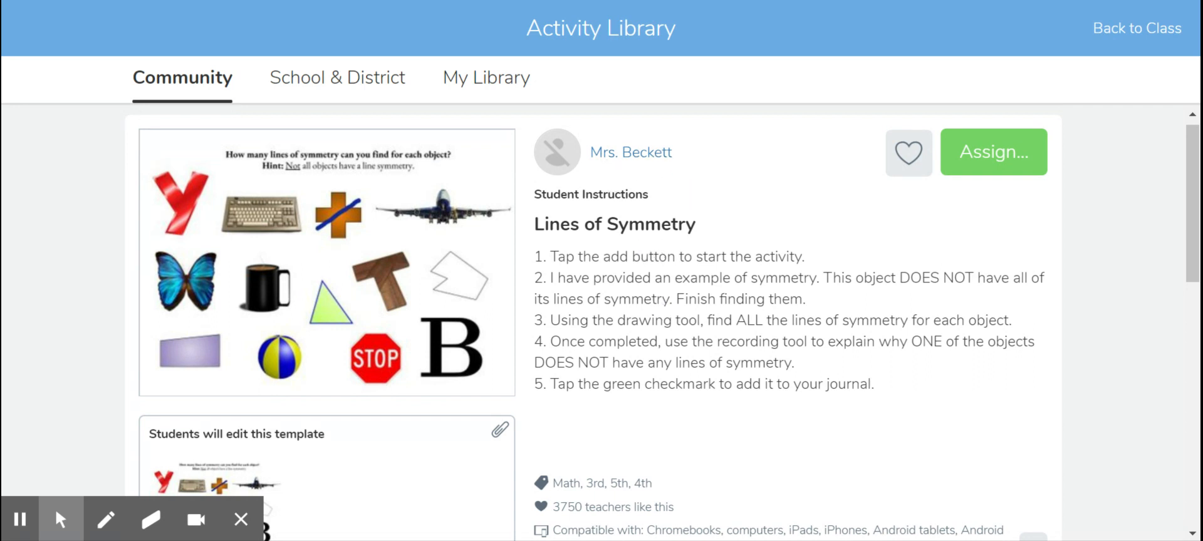
left_click(907, 162)
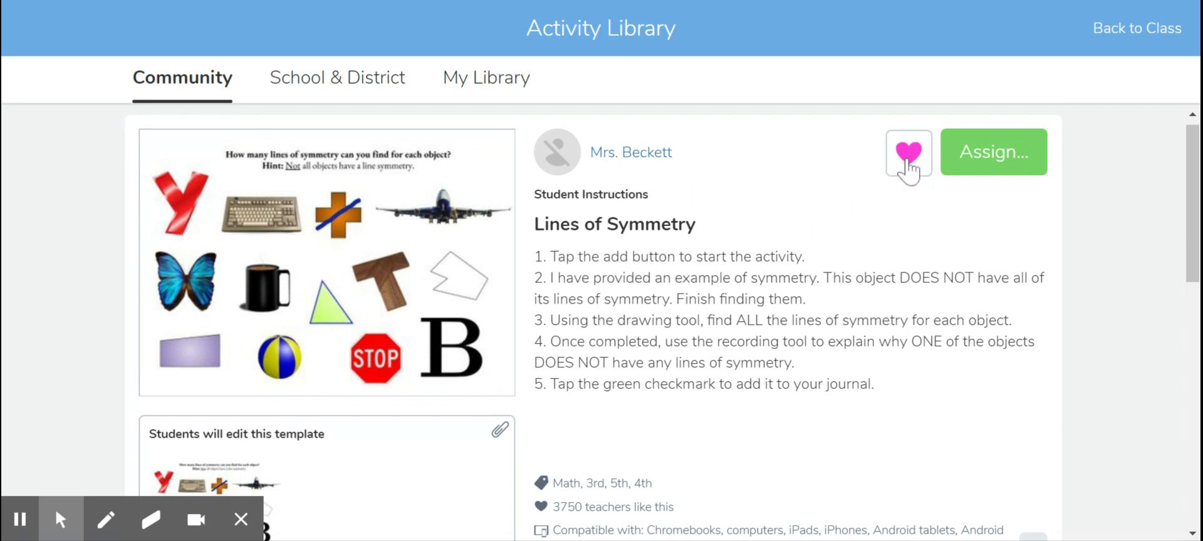
Step: Open a copy of the activity for editing
scroll(921, 275, "down", 5)
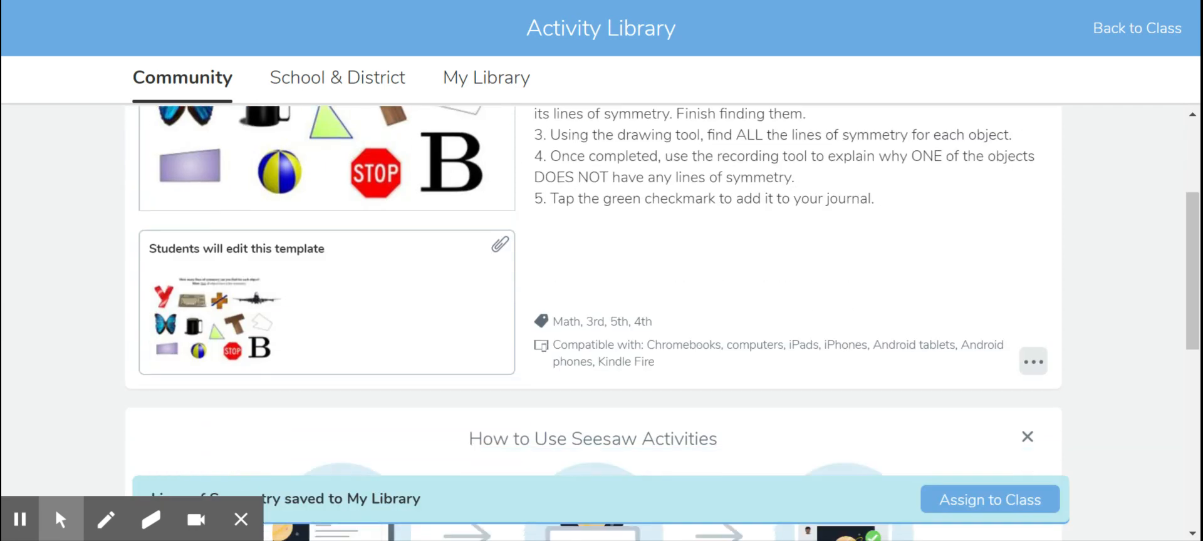
left_click(1033, 248)
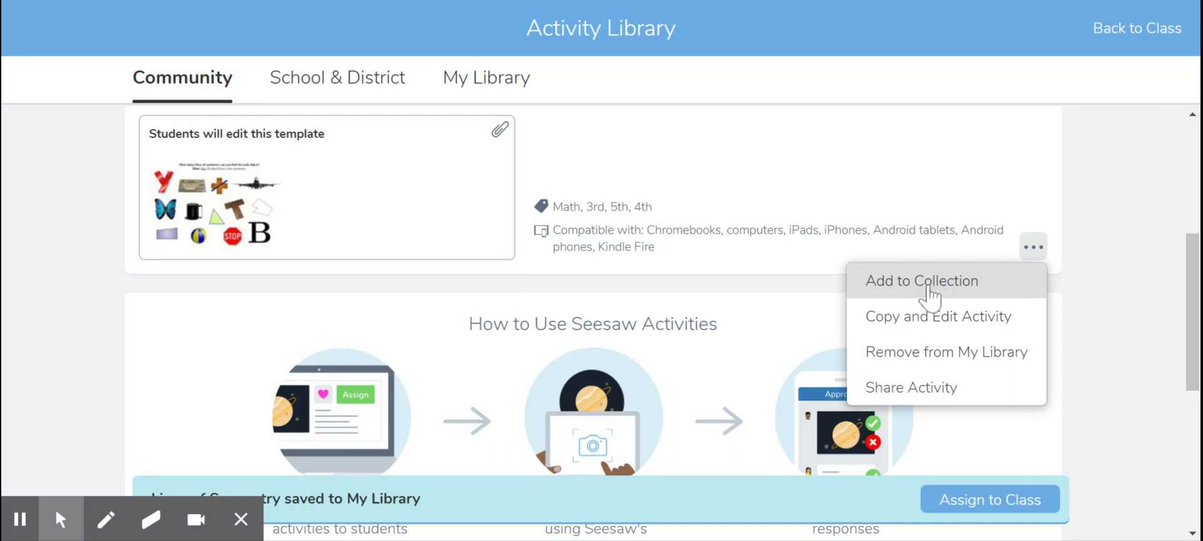
left_click(914, 329)
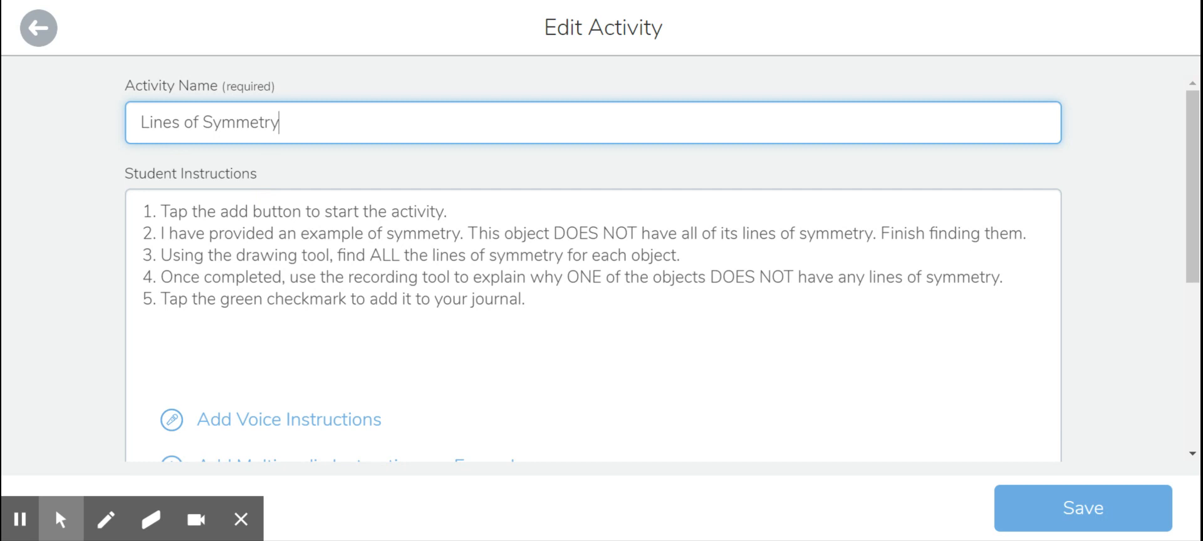
Step: Rename the activity to "Thursday 8.13.20 : Lines of Symmetry"
left_click(140, 123)
type("Thursday ")
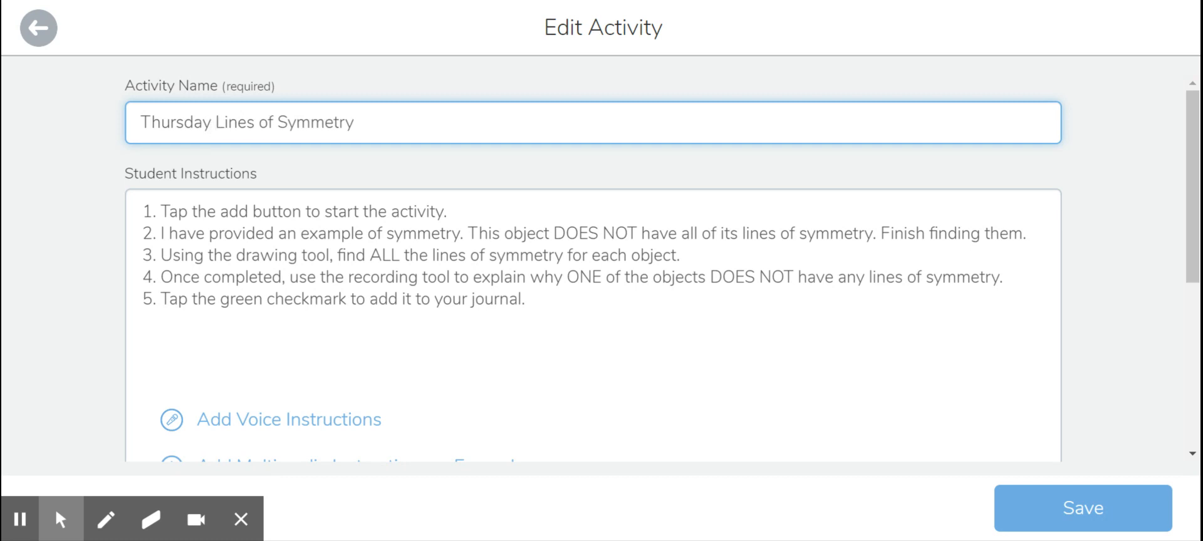
type("8.13.20 ")
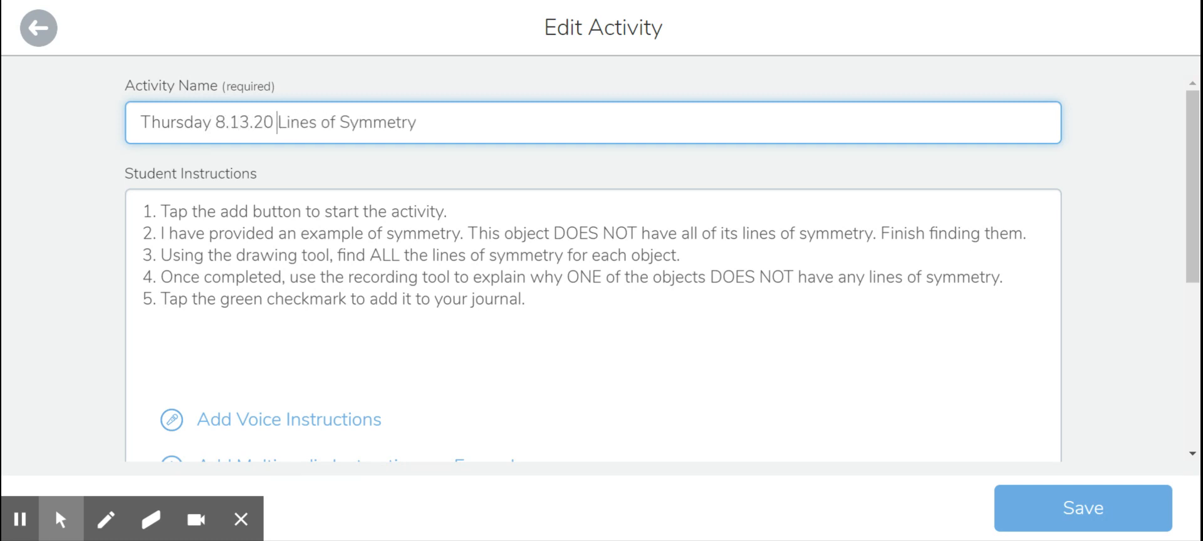
type(":")
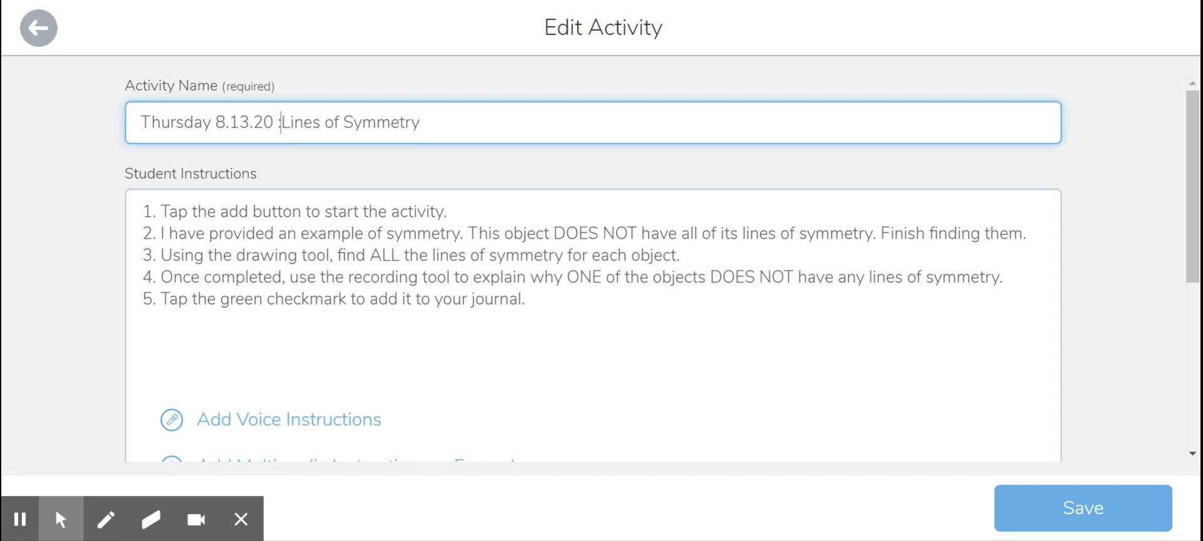
left_click(278, 122)
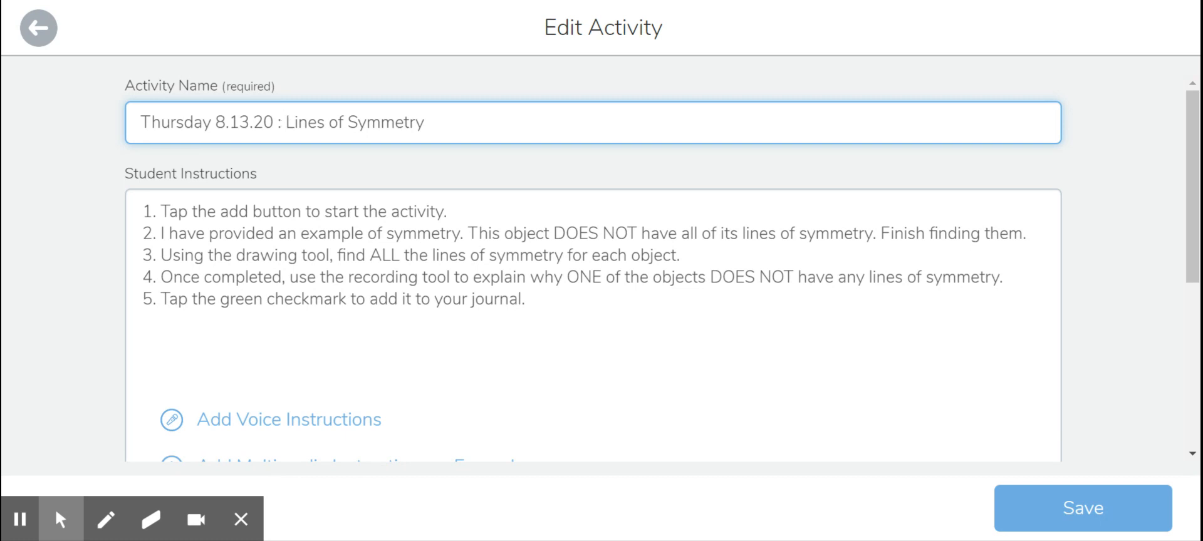
Step: Tag the activity with the Geometry (4.G.A.) skill and save the edited activity
scroll(660, 268, "down", 2)
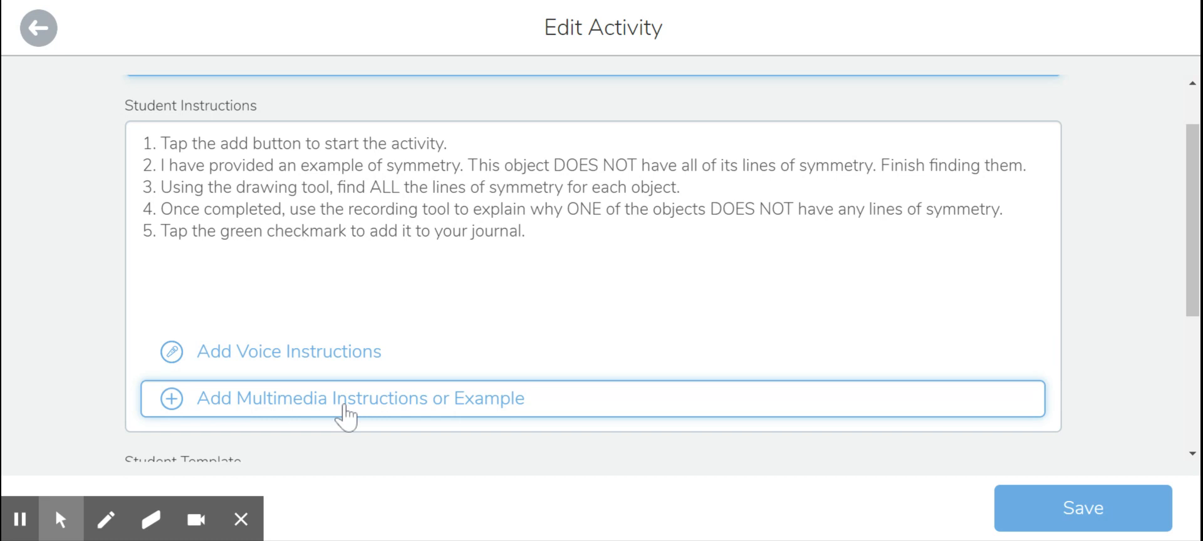
scroll(401, 401, "down", 1)
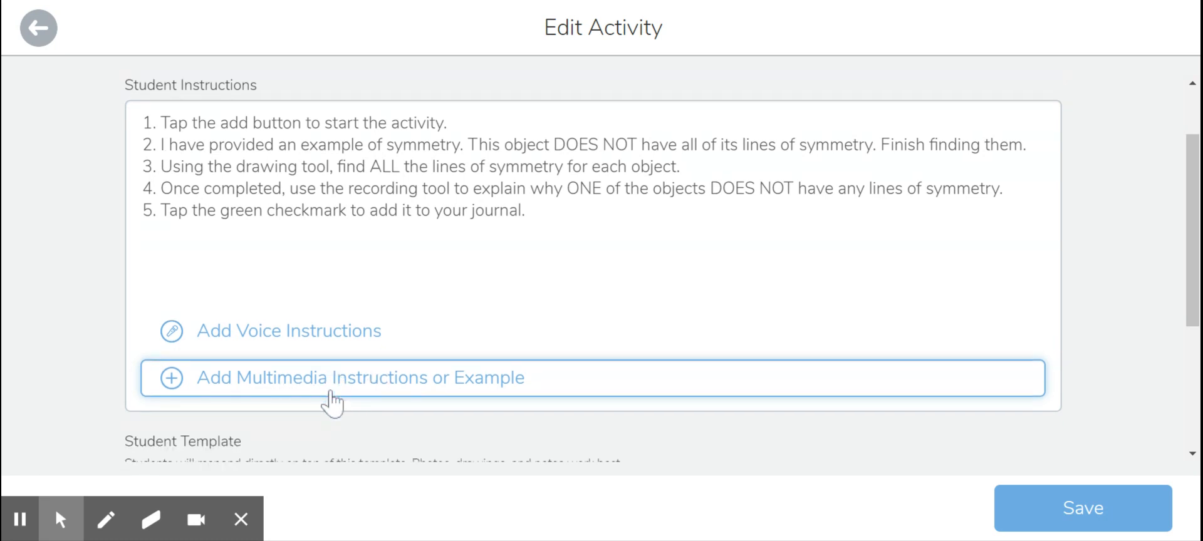
scroll(332, 405, "down", 5)
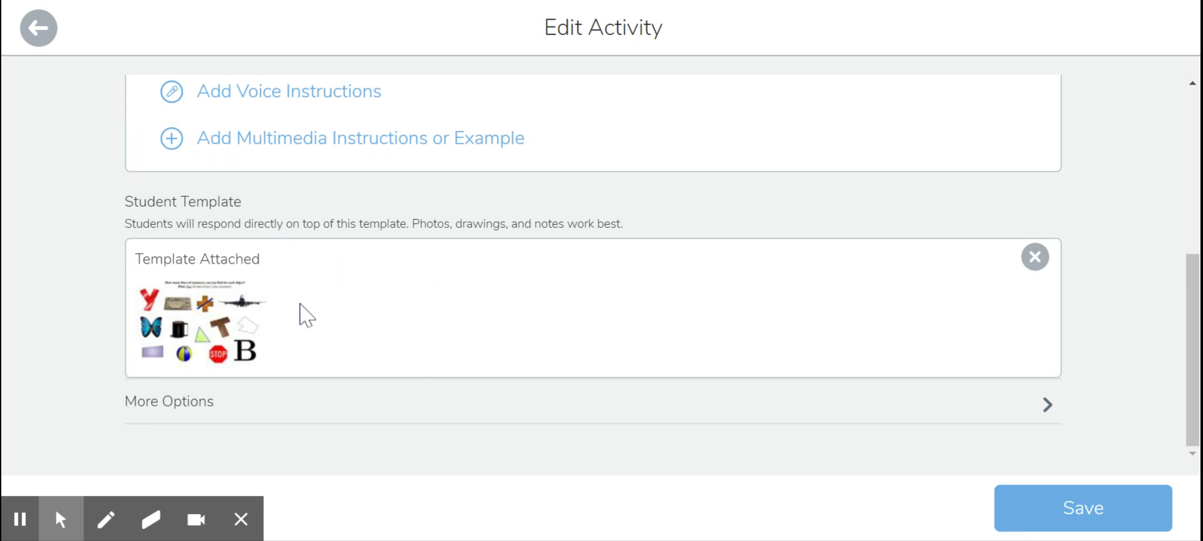
left_click(187, 404)
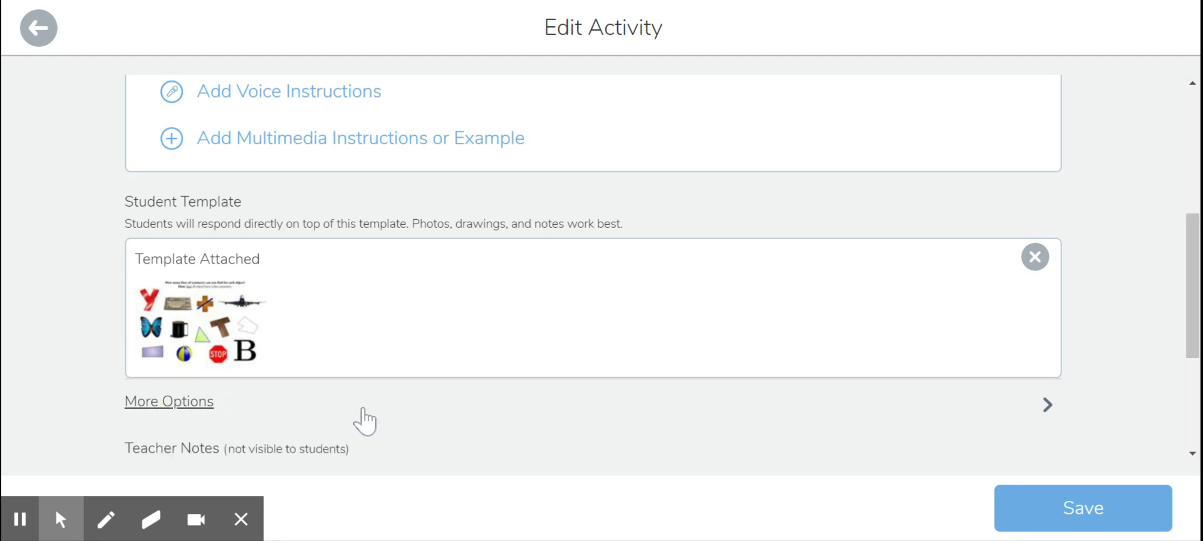
scroll(364, 421, "down", 4)
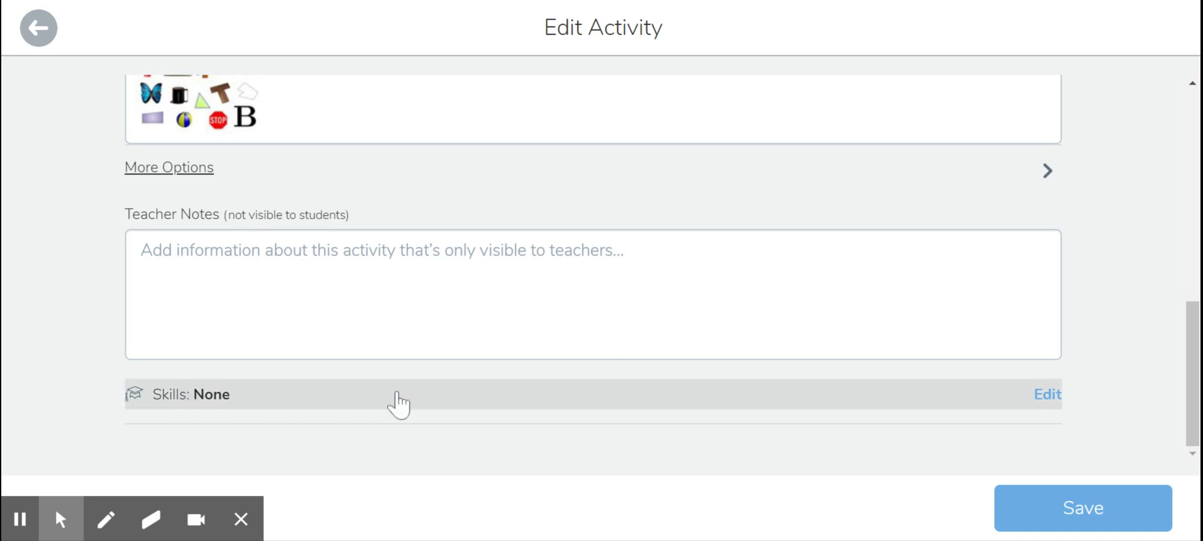
left_click(1046, 395)
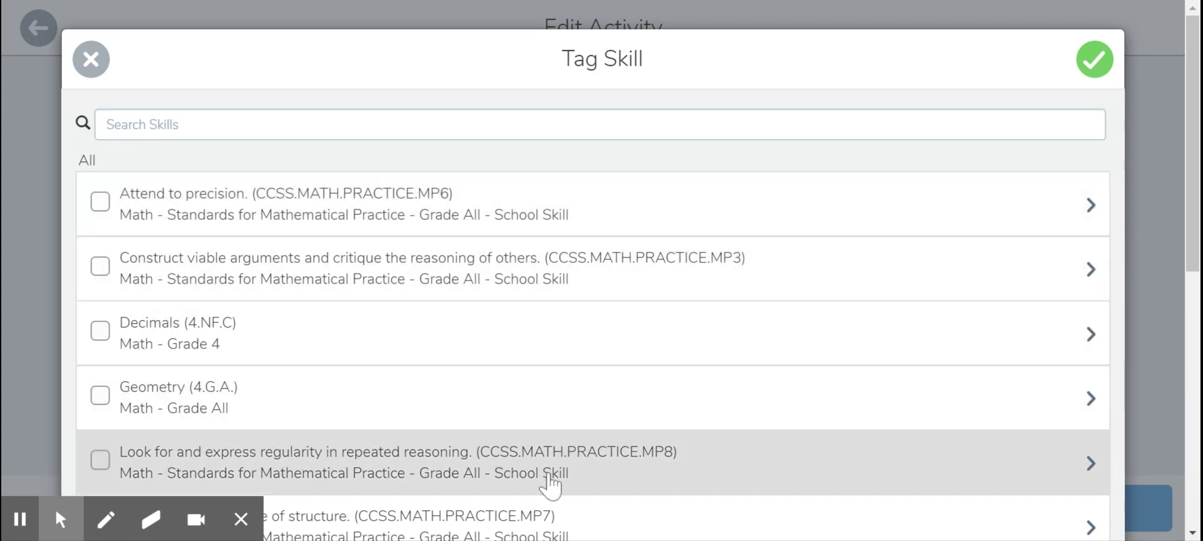
left_click(101, 396)
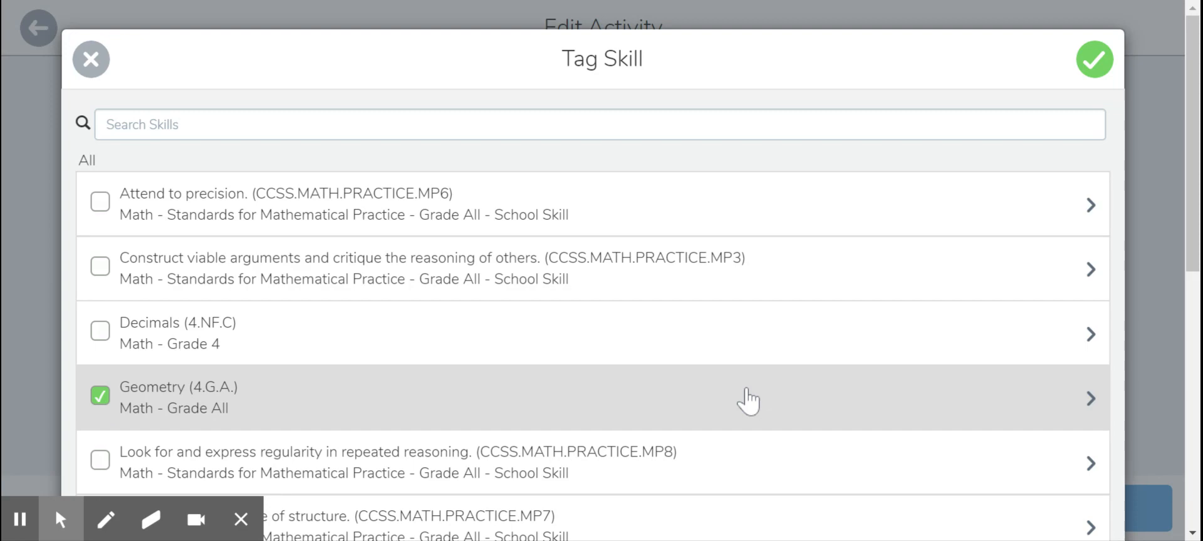
left_click(1092, 72)
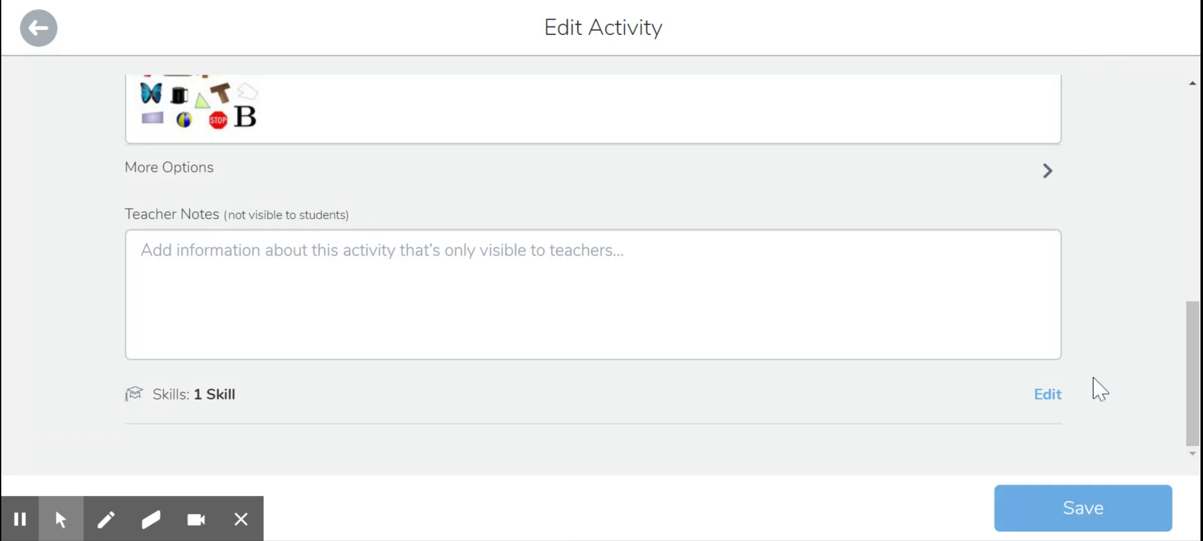
left_click(1093, 517)
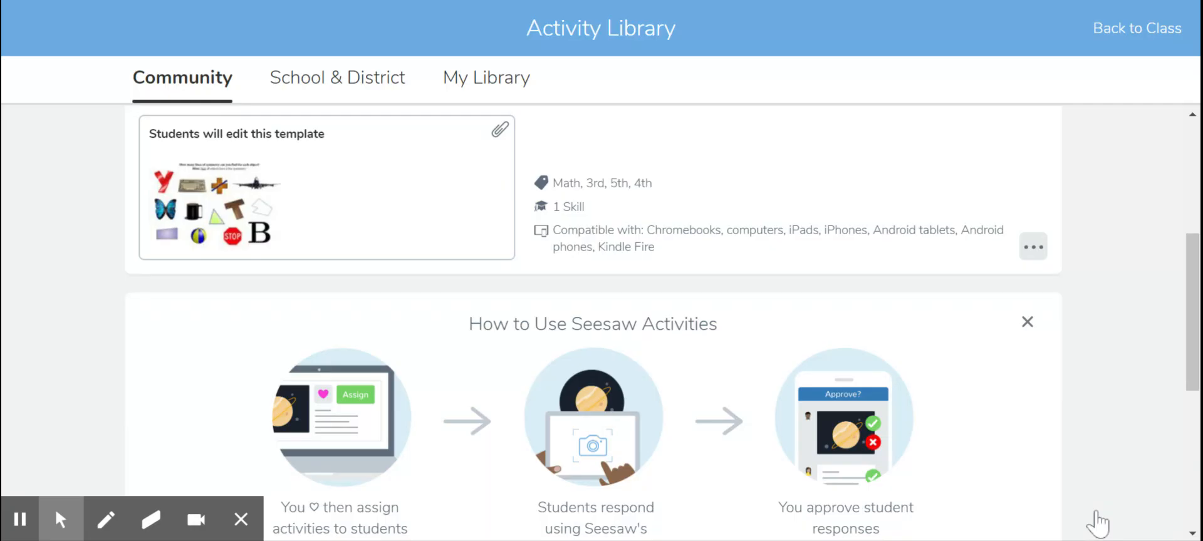
Step: Start assigning the renamed activity and select the 4th Grade 2020-2021 class
scroll(1065, 325, "up", 1)
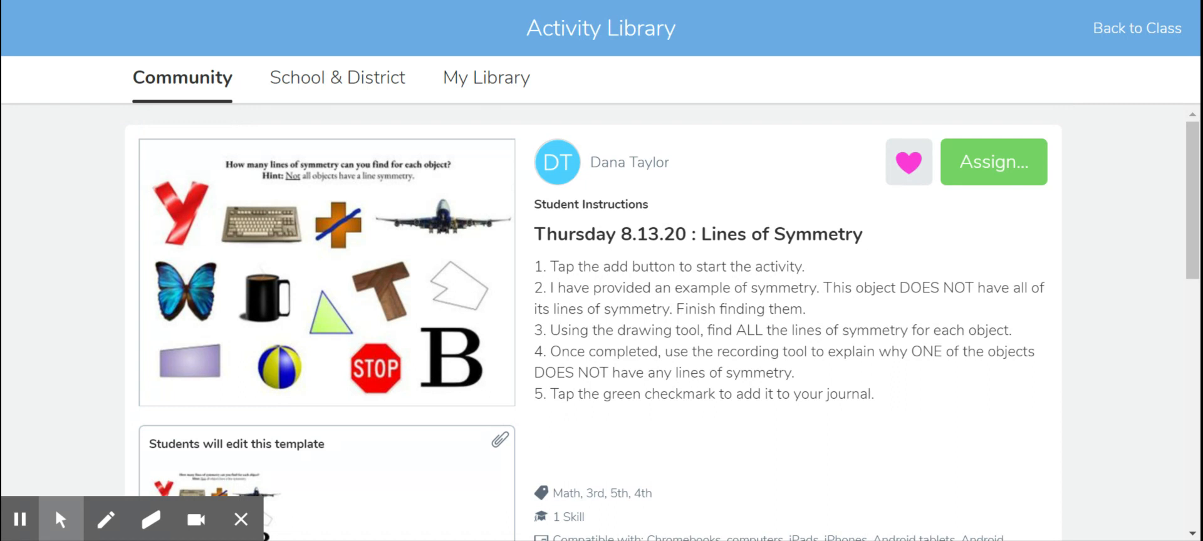
left_click(988, 182)
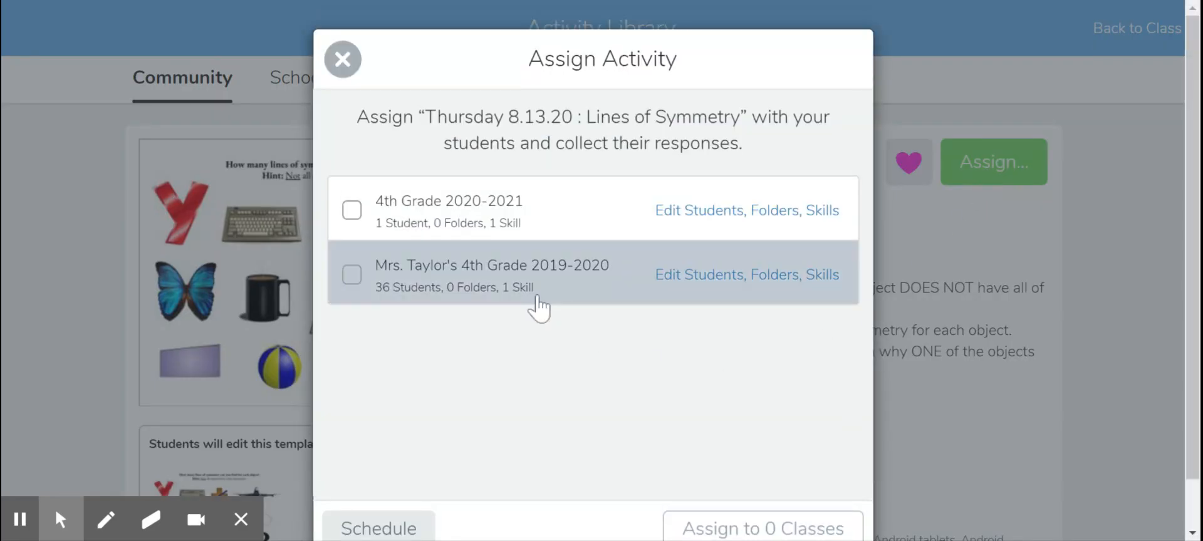
left_click(353, 211)
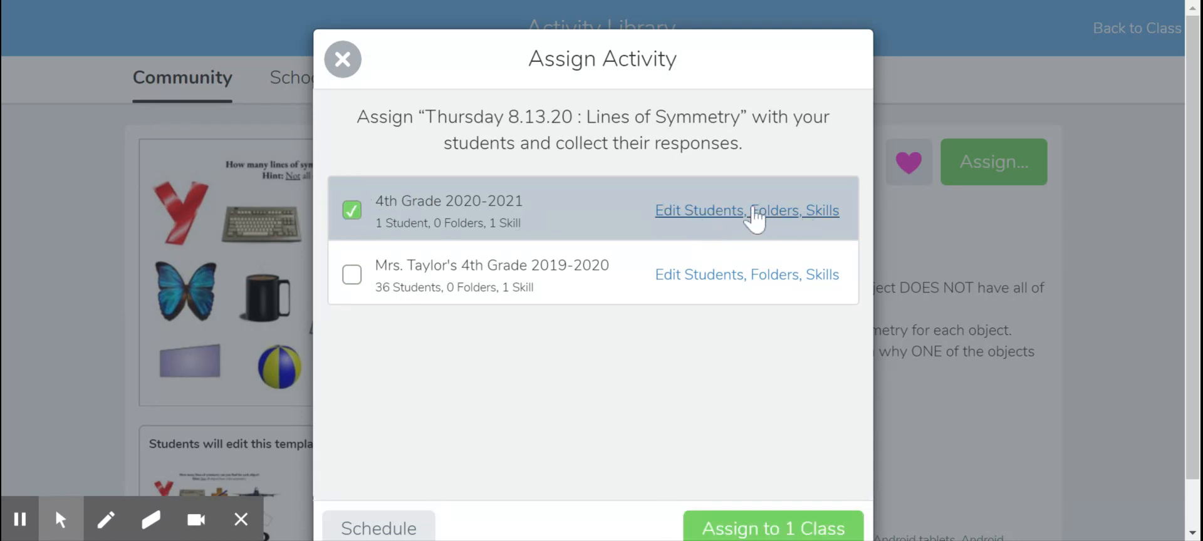
Step: Place the assignment for 4th Grade 2020-2021 in the Math Check Ins folder and confirm the students, folders and skills
left_click(729, 213)
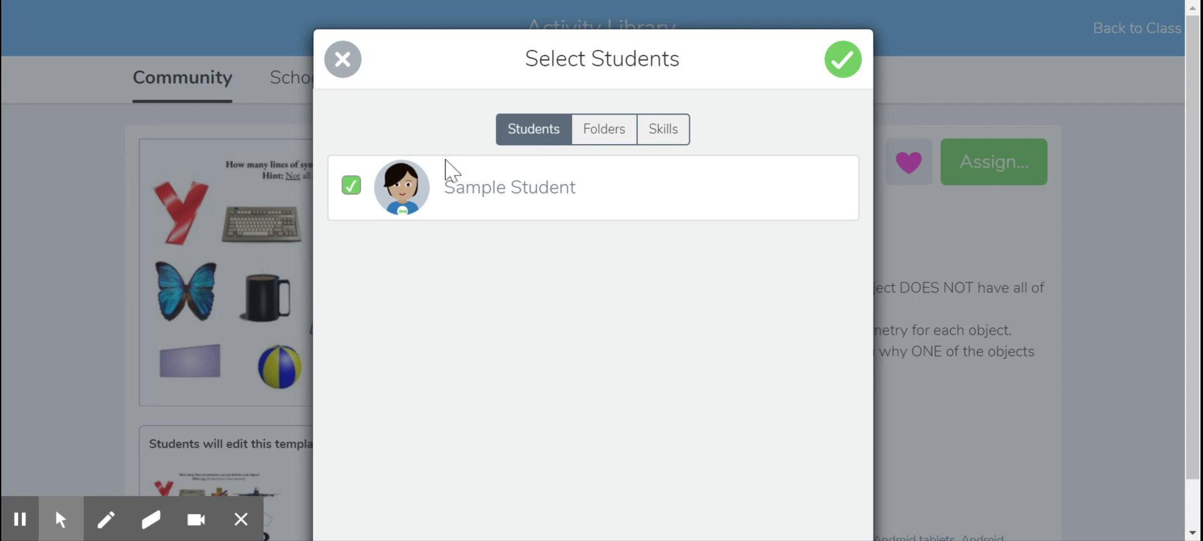
left_click(606, 130)
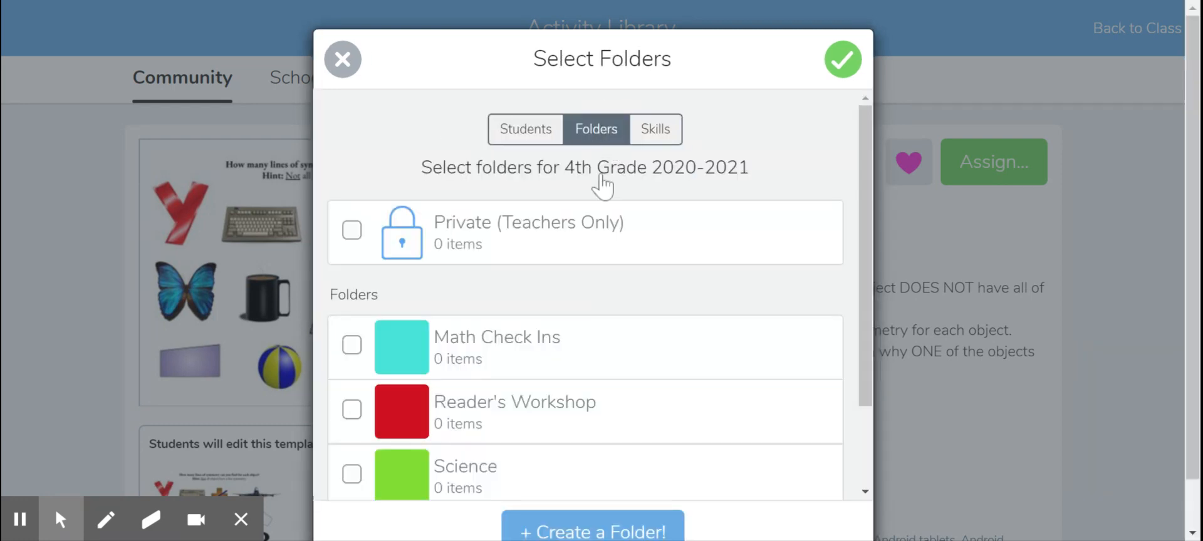
scroll(532, 313, "down", 5)
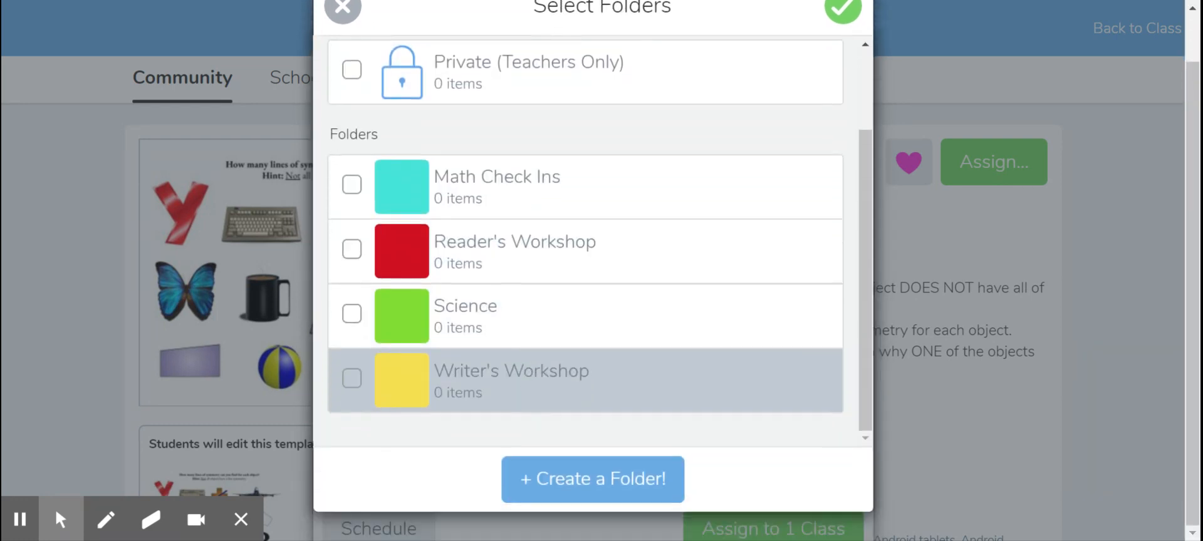
scroll(478, 289, "up", 2)
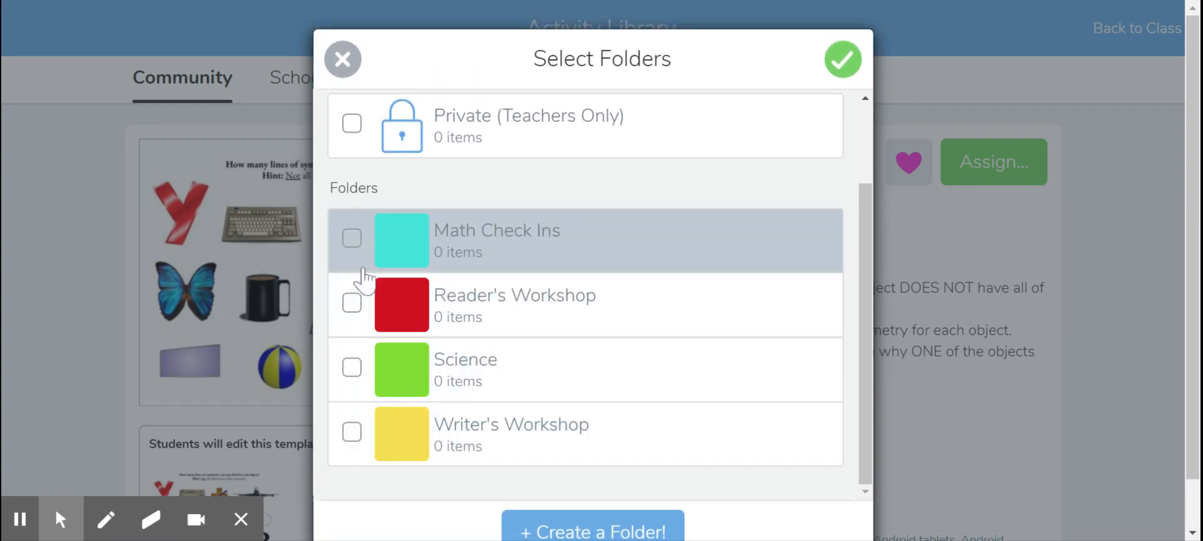
left_click(351, 238)
scroll(507, 208, "up", 2)
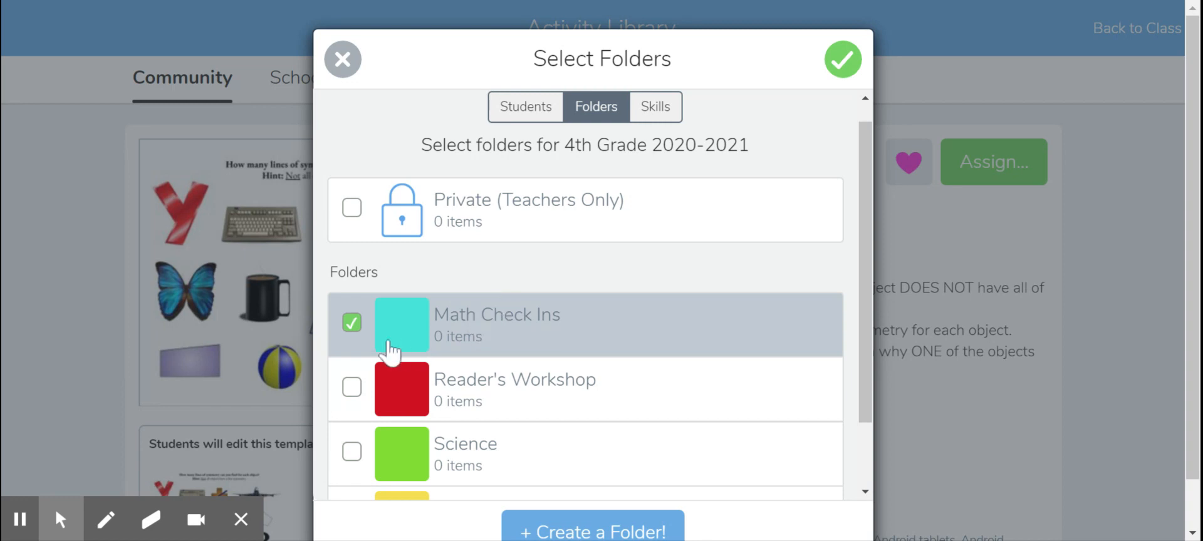
left_click(655, 107)
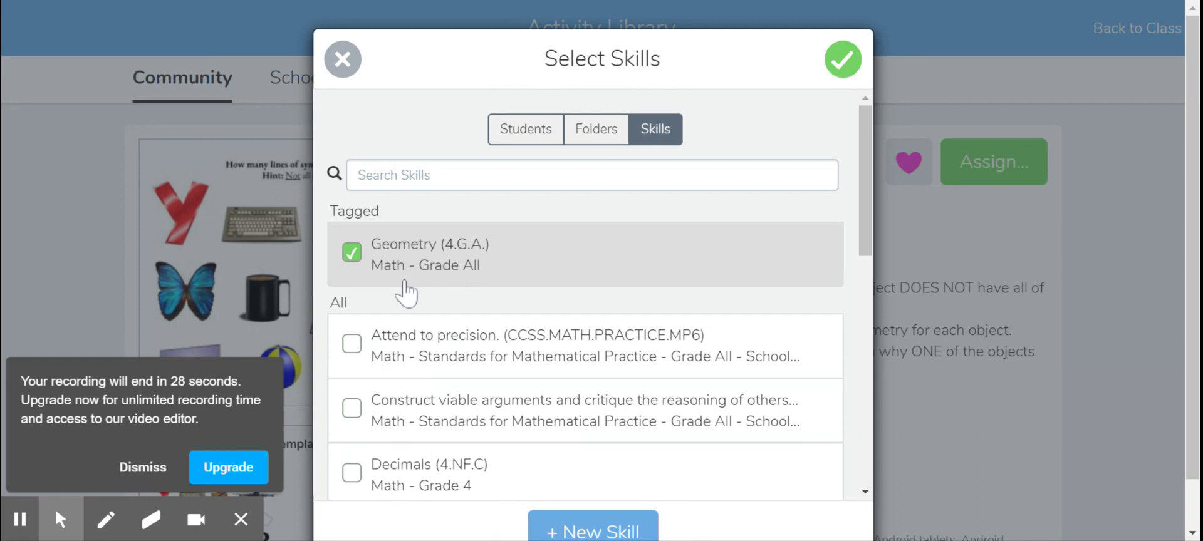
left_click(843, 60)
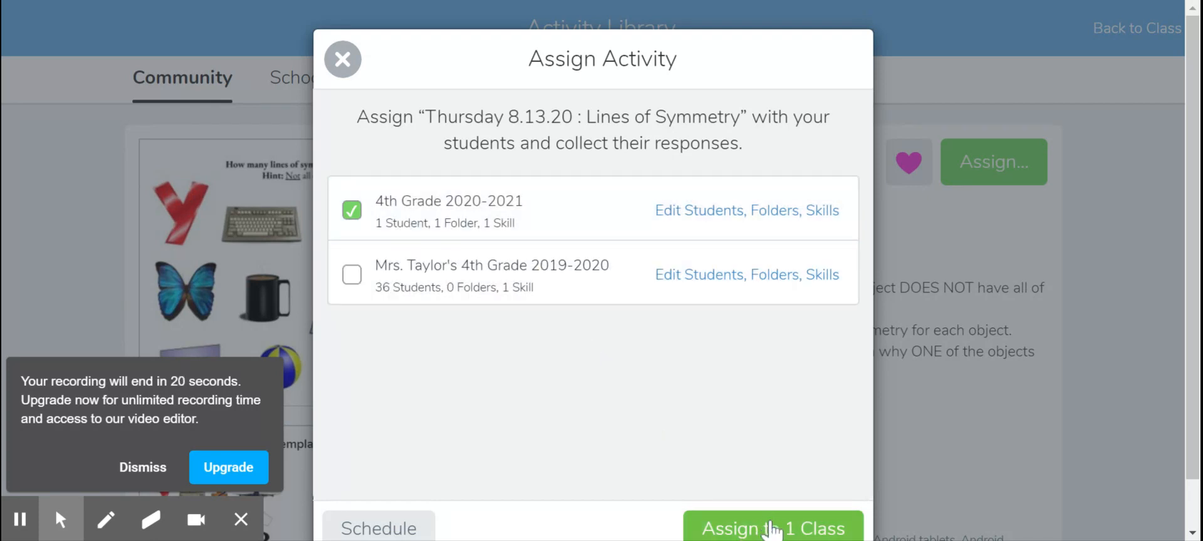
Step: Assign the activity immediately to the one selected class and return to the class's activities
scroll(772, 531, "down", 1)
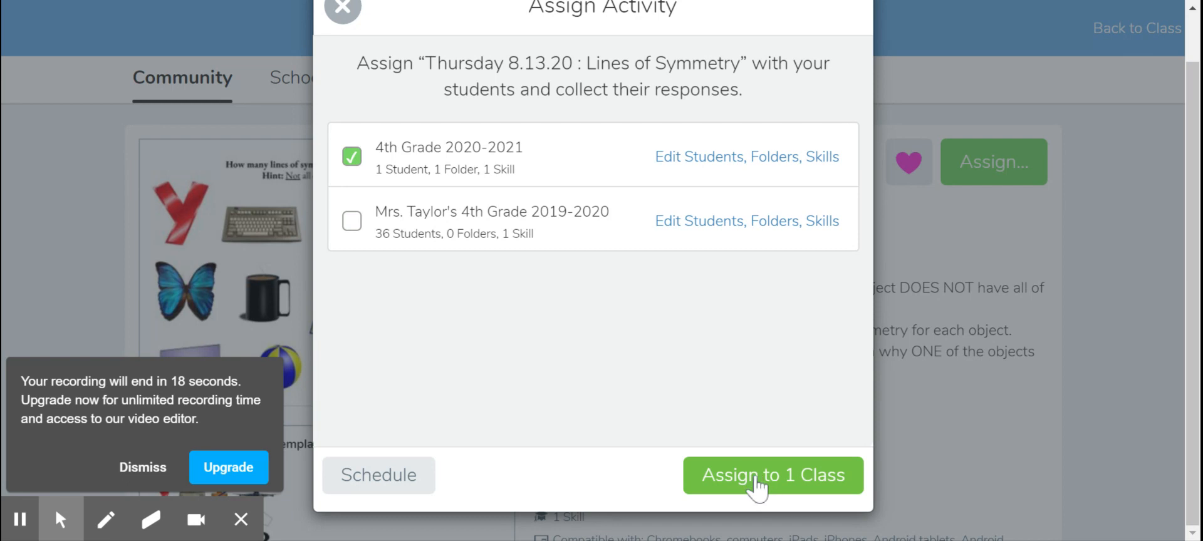
left_click(401, 482)
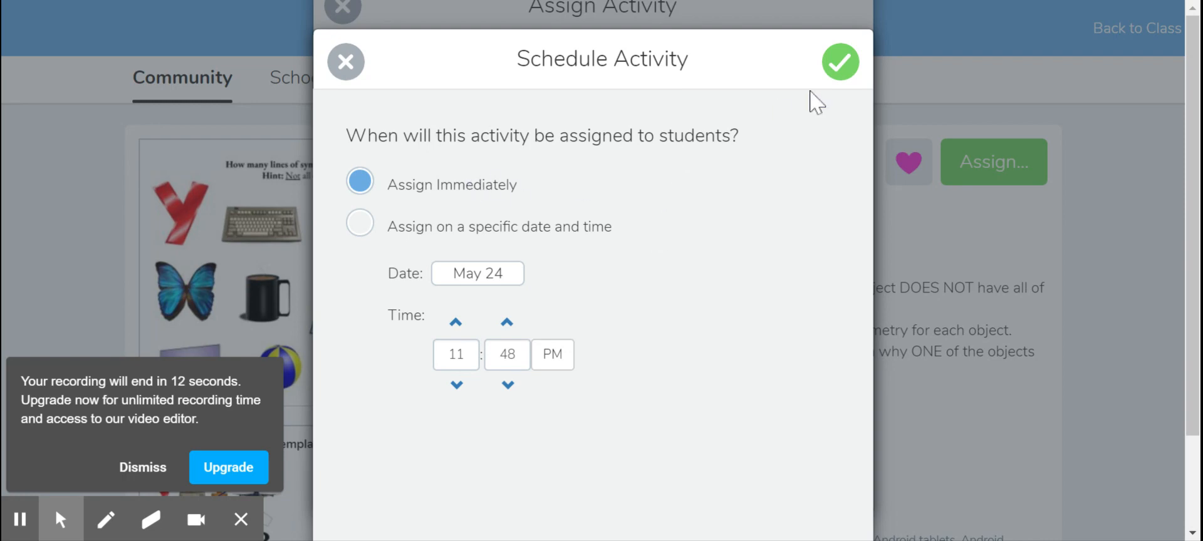
left_click(842, 73)
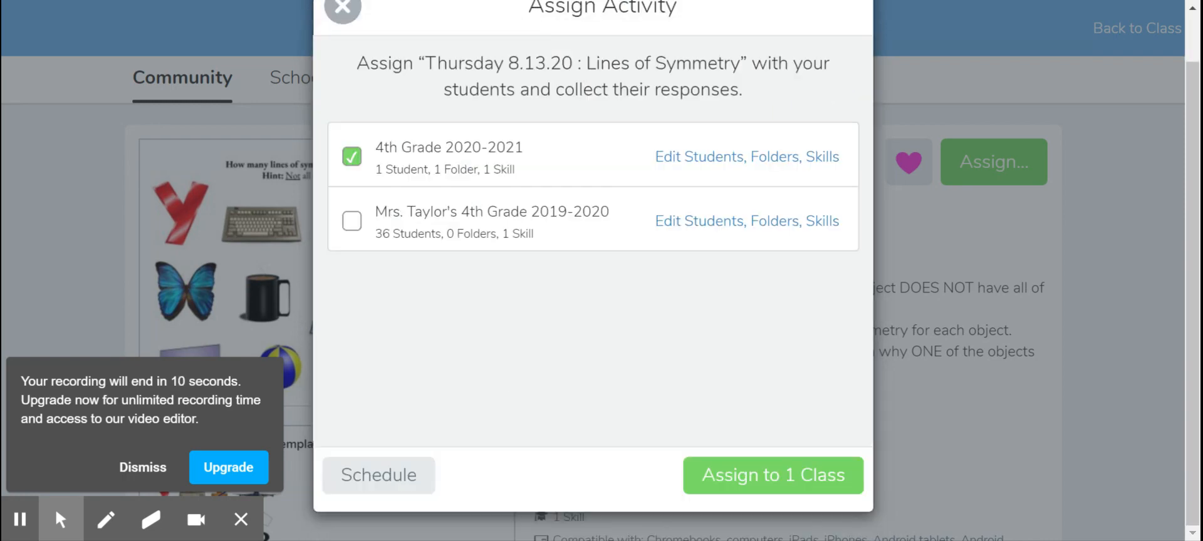
left_click(756, 487)
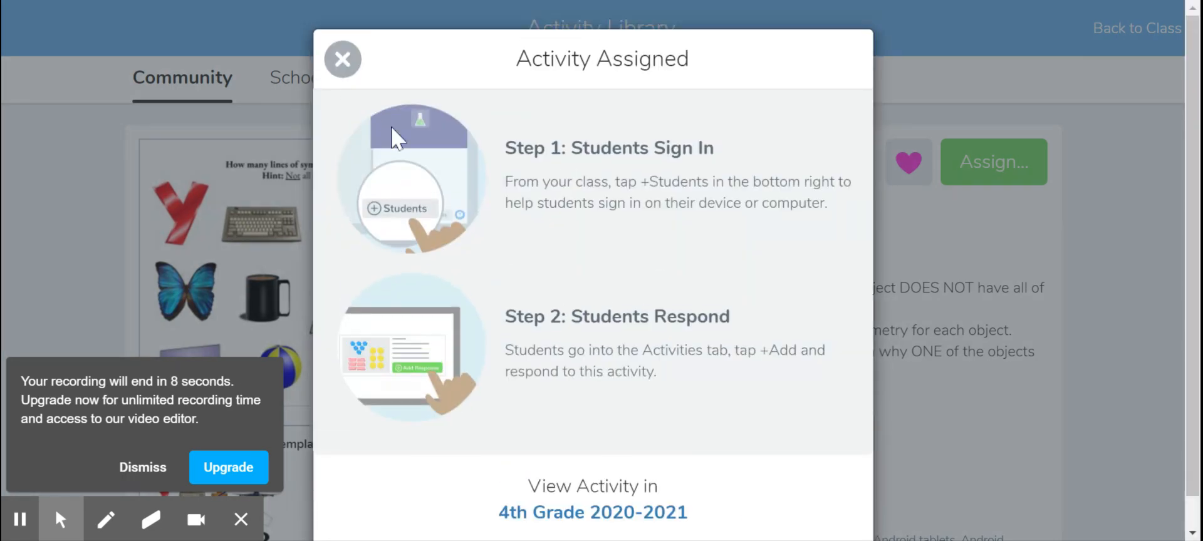
left_click(342, 59)
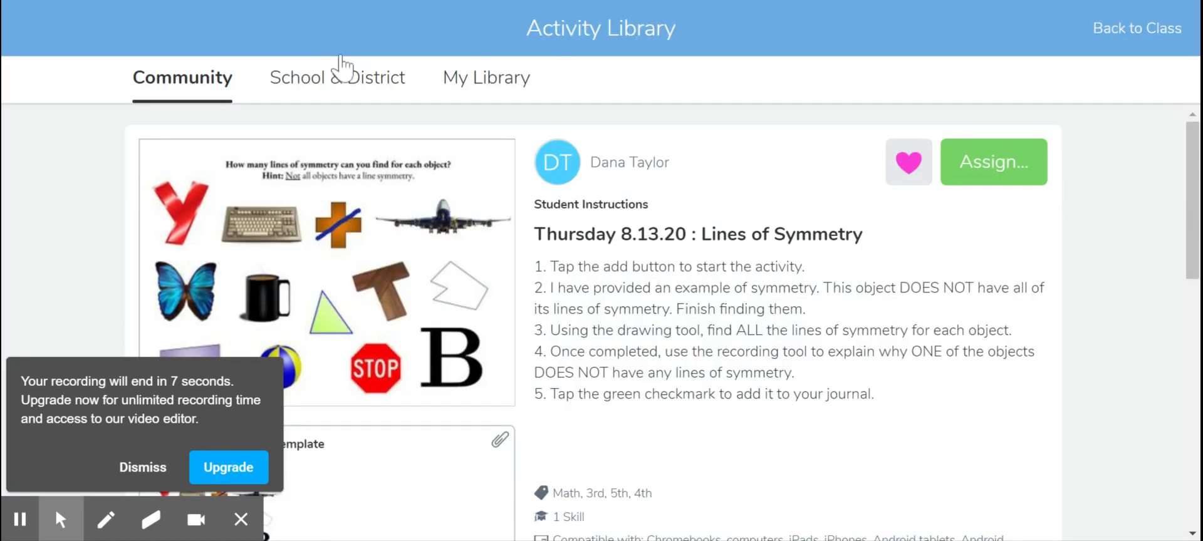
left_click(1126, 31)
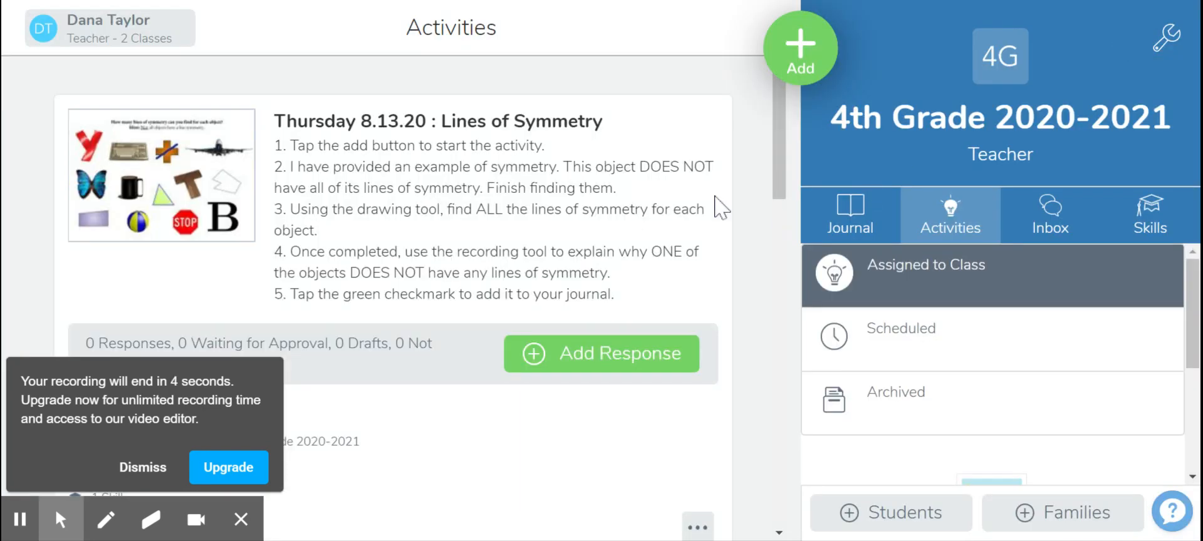